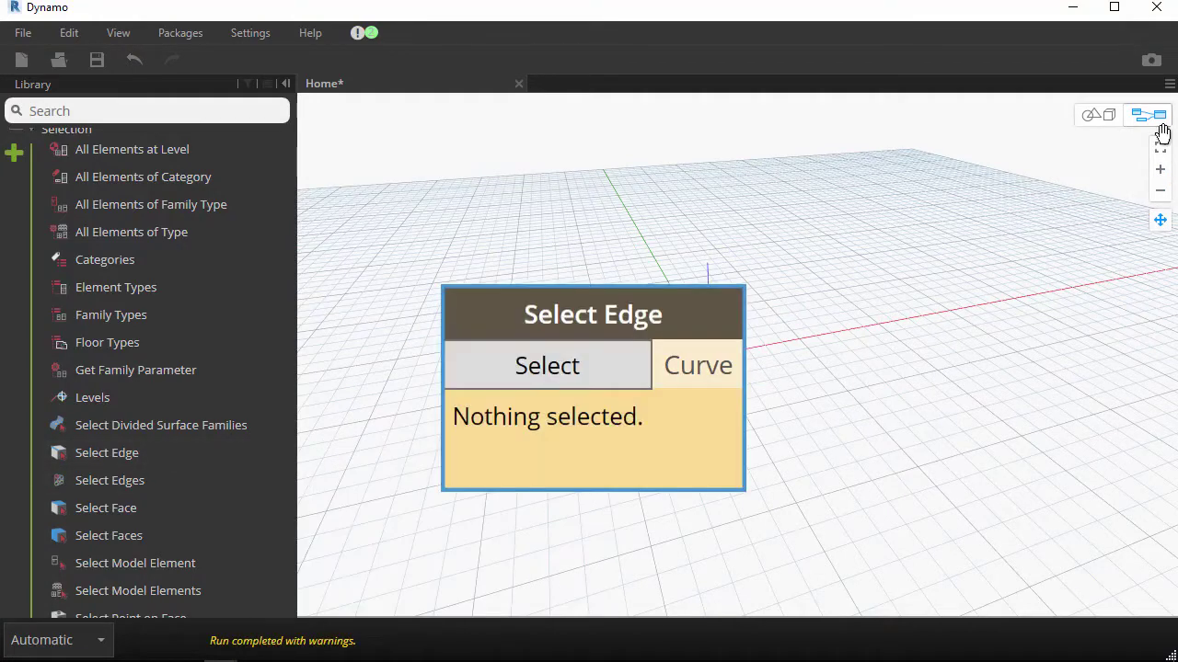
pyautogui.scroll(-3, 694, 282)
pyautogui.scroll(2, 705, 274)
# - Swap the Select Edge node for All Elements of Category and a Categories node with a chosen category
pyautogui.press('Delete')
pyautogui.scroll(2, 167, 279)
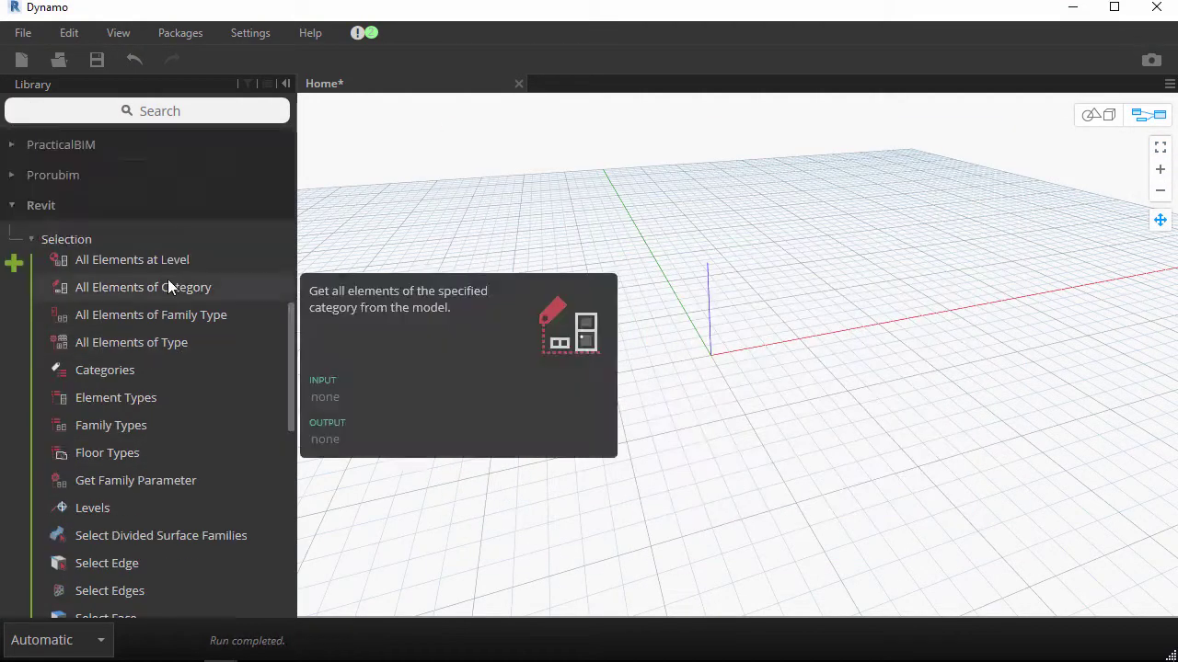
pyautogui.click(148, 287)
pyautogui.click(105, 370)
pyautogui.click(467, 300)
pyautogui.click(460, 315)
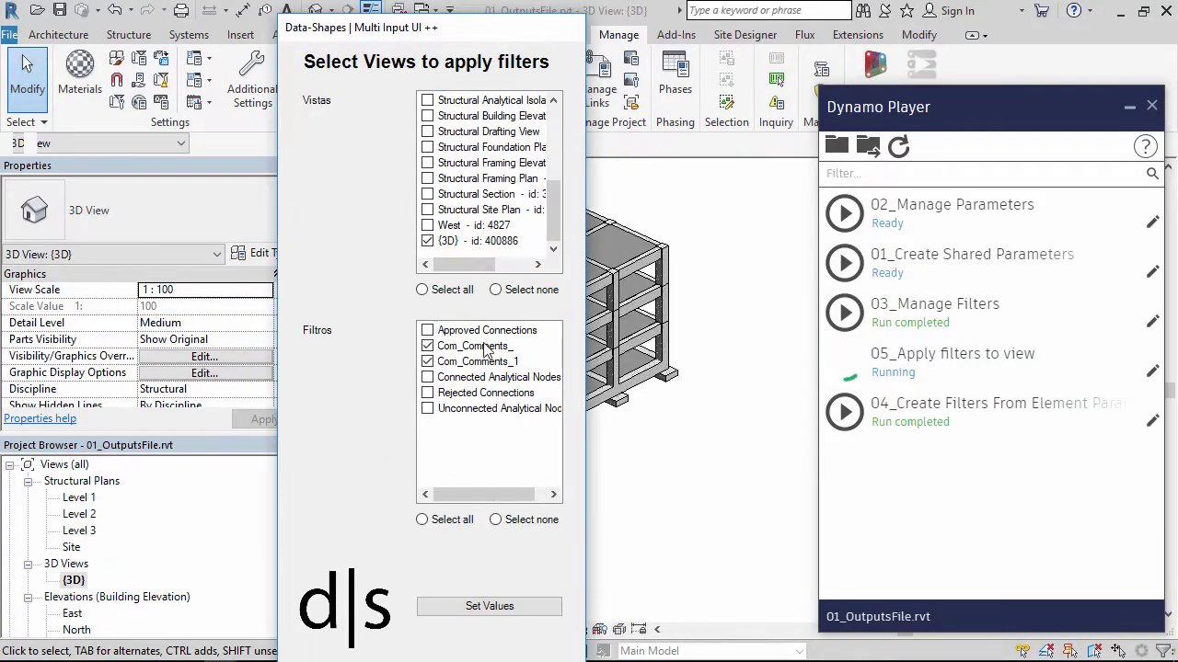
# - Run the apply-filters script on the 3D view with the Comments filters, including Comments_4
pyautogui.click(490, 607)
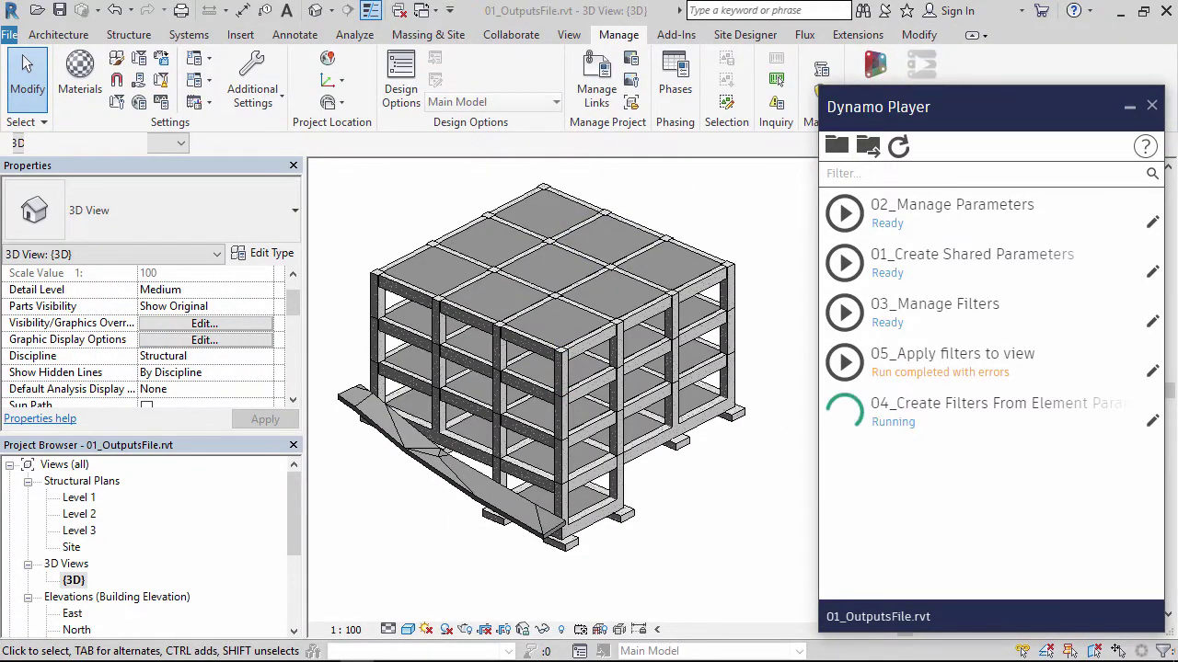
pyautogui.click(504, 522)
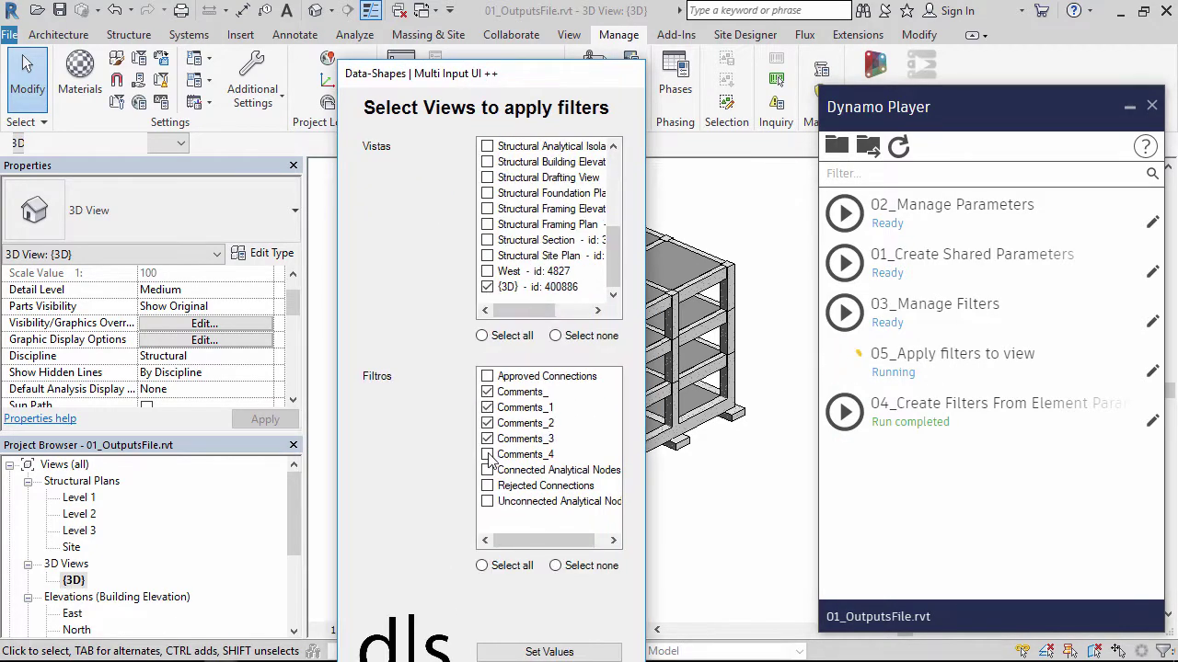
pyautogui.click(487, 455)
pyautogui.click(549, 651)
# - Check the recoloured columns and beams, and review the filters in Visibility/Graphics (VG)
pyautogui.click(702, 460)
pyautogui.press('v')
pyautogui.press('g')
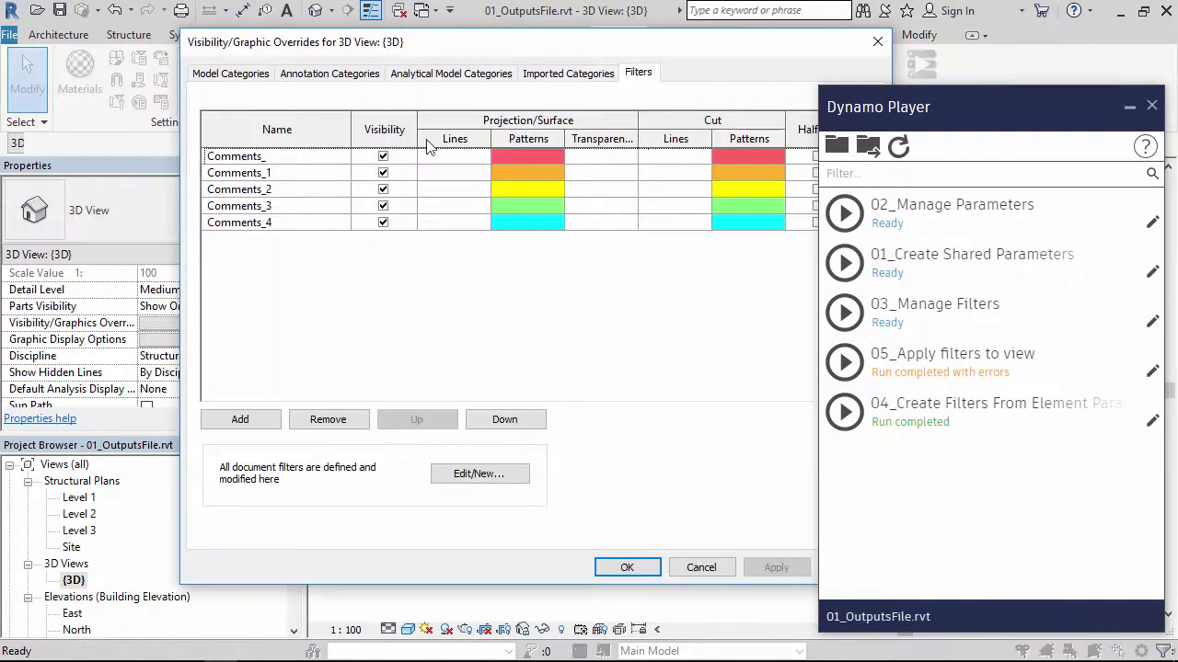
pyautogui.click(626, 567)
pyautogui.scroll(3, 642, 521)
pyautogui.scroll(-3, 652, 376)
pyautogui.click(420, 255)
pyautogui.keyDown('shift'); pyautogui.moveTo(420, 255); pyautogui.dragTo(562, 368, button='middle'); pyautogui.keyUp('shift')
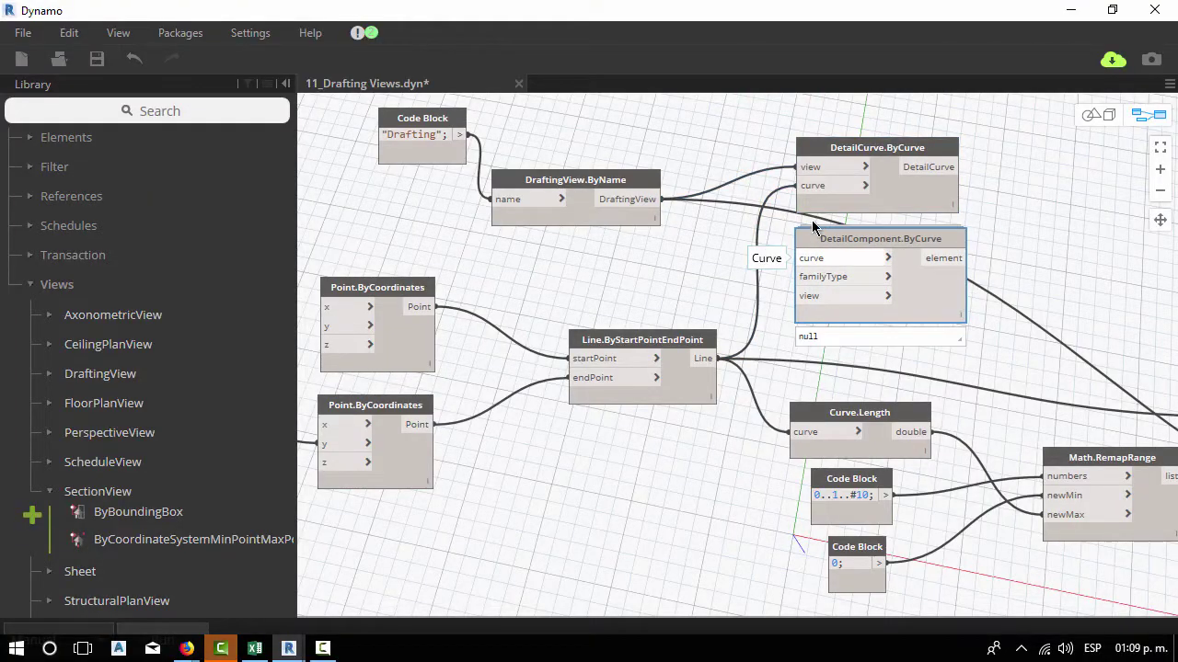
pyautogui.scroll(-3, 813, 227)
pyautogui.scroll(-2, 813, 258)
pyautogui.scroll(5, 651, 199)
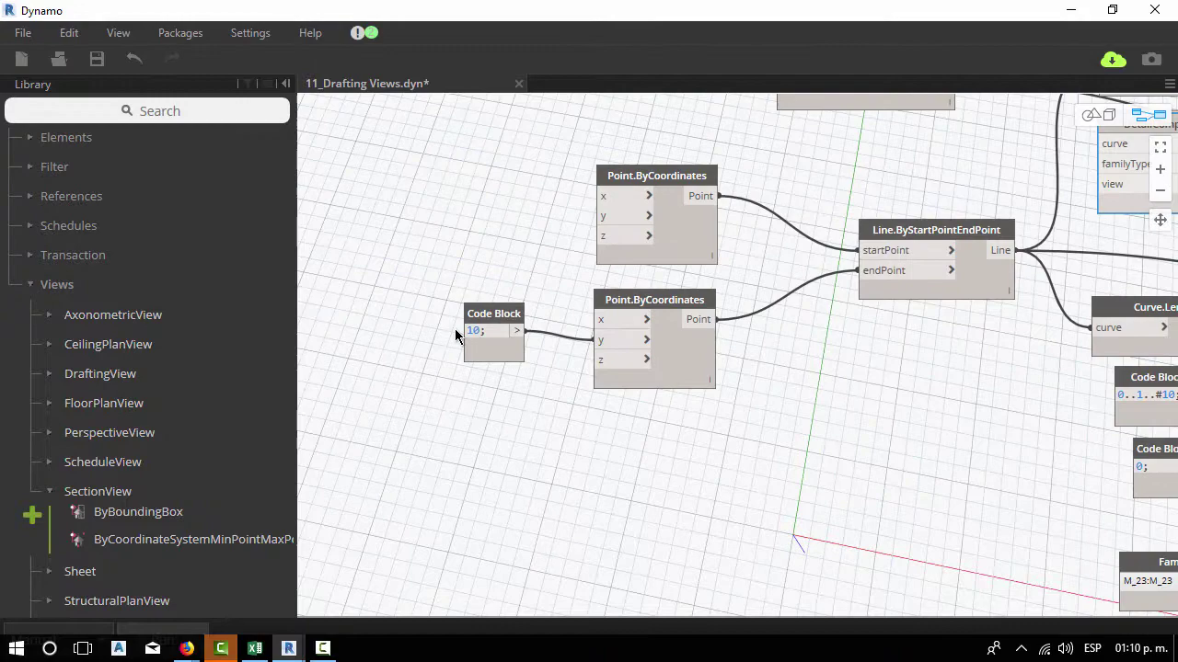
pyautogui.scroll(-2, 455, 336)
# - Select the Curve.Length node and inspect the Family Types choices
pyautogui.moveTo(963, 303); pyautogui.dragTo(570, 224, button='middle')
pyautogui.scroll(1, 569, 225)
pyautogui.click(573, 285)
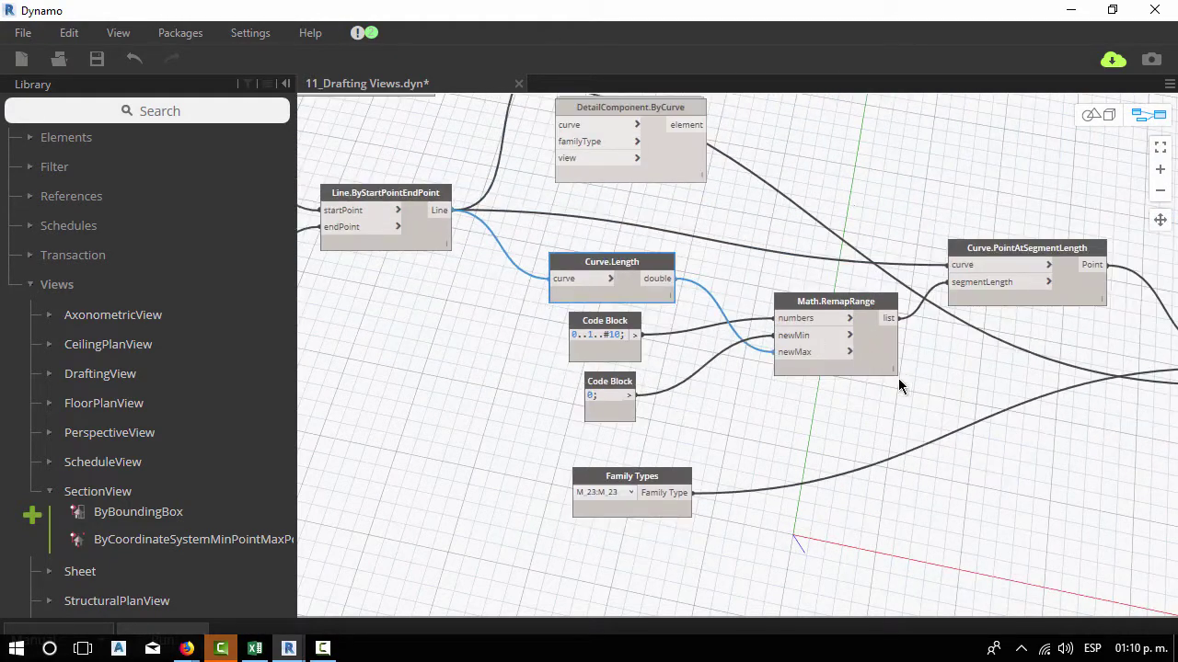
pyautogui.scroll(-2, 898, 384)
pyautogui.click(486, 479)
pyautogui.click(717, 459)
pyautogui.scroll(-1, 736, 391)
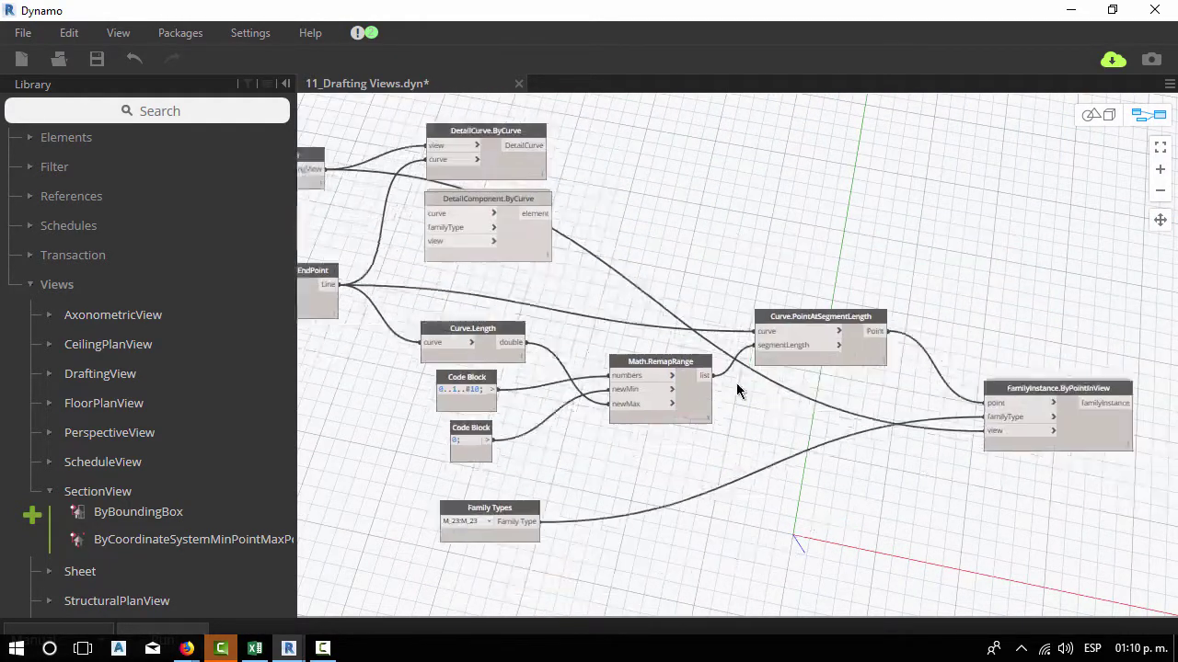
# - Drag DetailCurve.ByCurve further right, pan to FamilyInstance.ByPointInView, and view the drafting view in Revit
pyautogui.moveTo(486, 131); pyautogui.dragTo(763, 134)
pyautogui.scroll(-2, 438, 160)
pyautogui.scroll(2, 438, 160)
pyautogui.moveTo(865, 203); pyautogui.dragTo(911, 188)
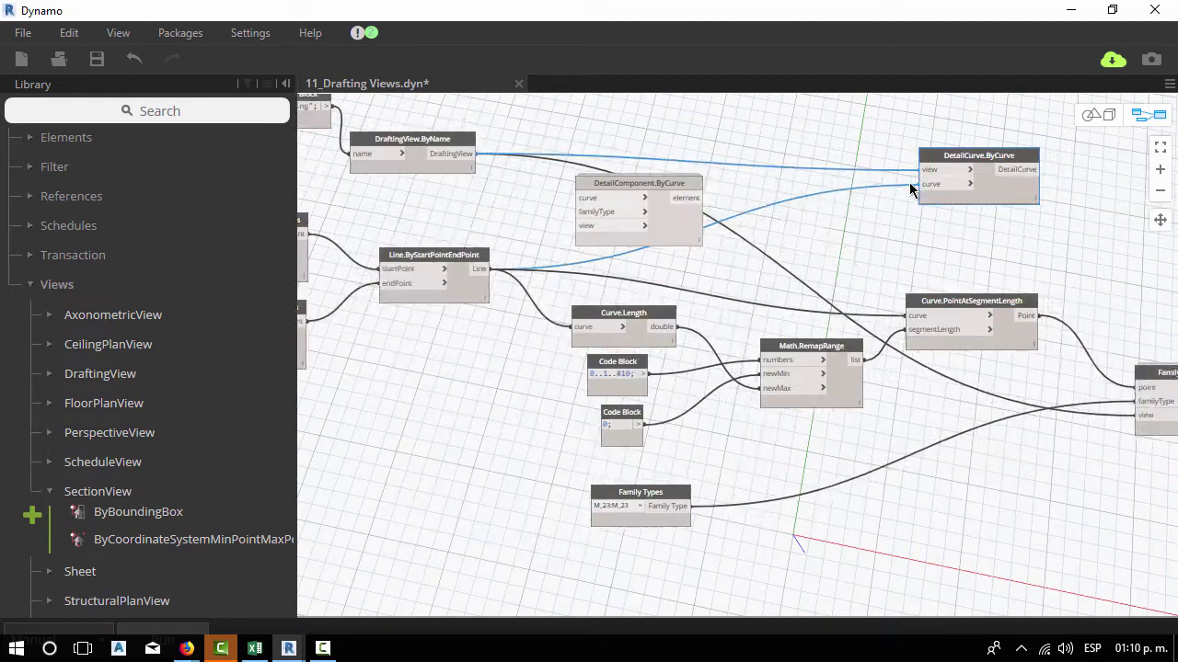
pyautogui.moveTo(910, 188); pyautogui.dragTo(941, 146, button='middle')
pyautogui.moveTo(1004, 117); pyautogui.dragTo(825, 164, button='middle')
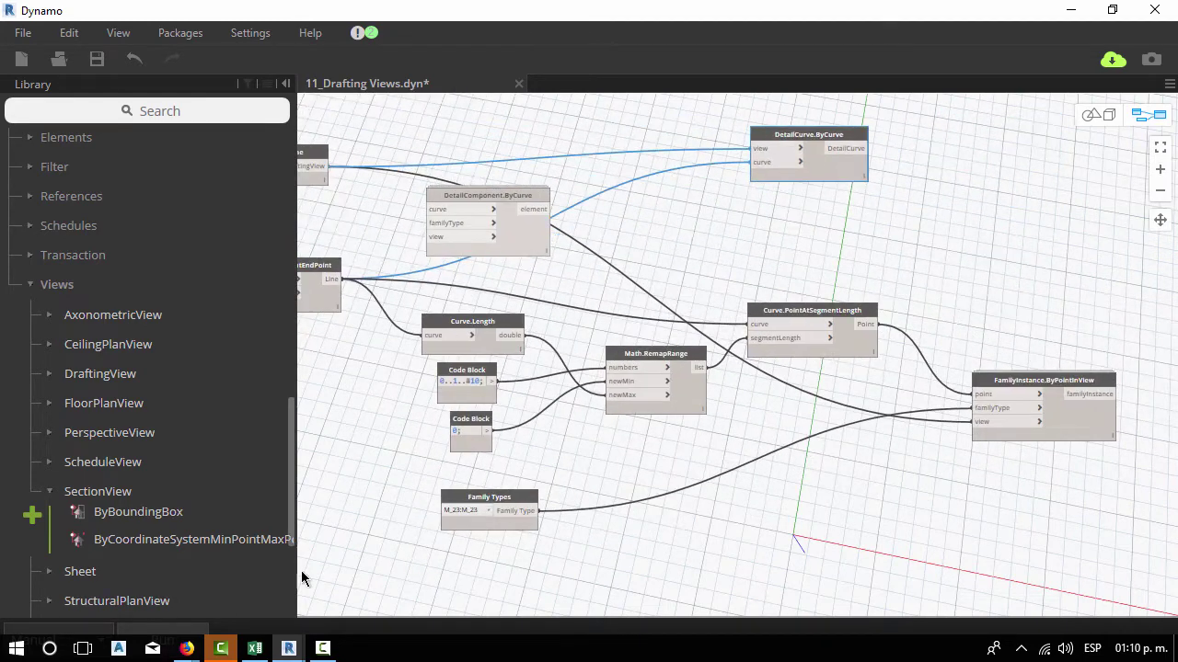
pyautogui.click(1072, 11)
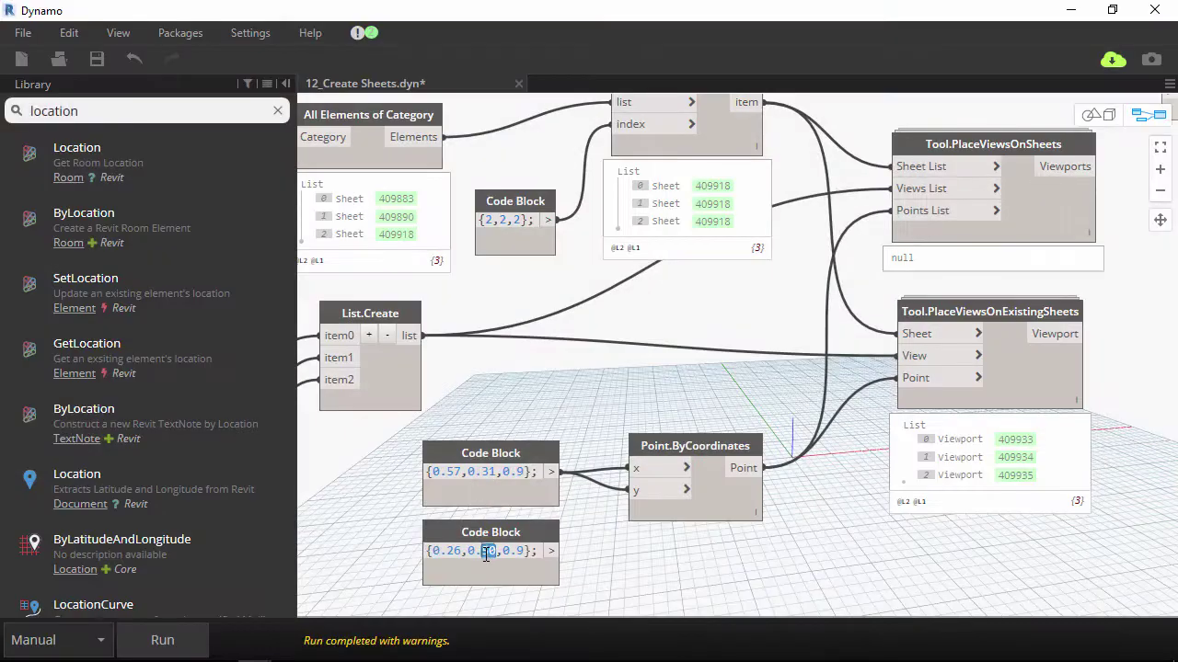
# - Run the Create Sheets graph, then set the tag graph's category to Structural Framing
pyautogui.moveTo(254, 649)
pyautogui.click(174, 589)
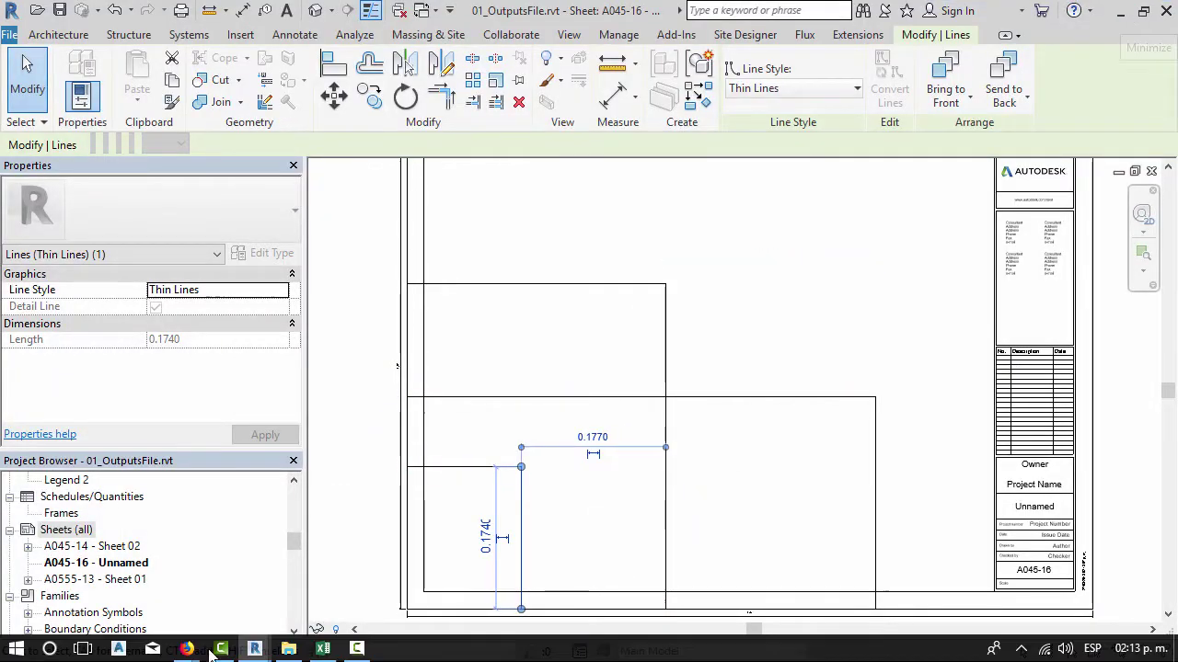
pyautogui.scroll(-3, 588, 533)
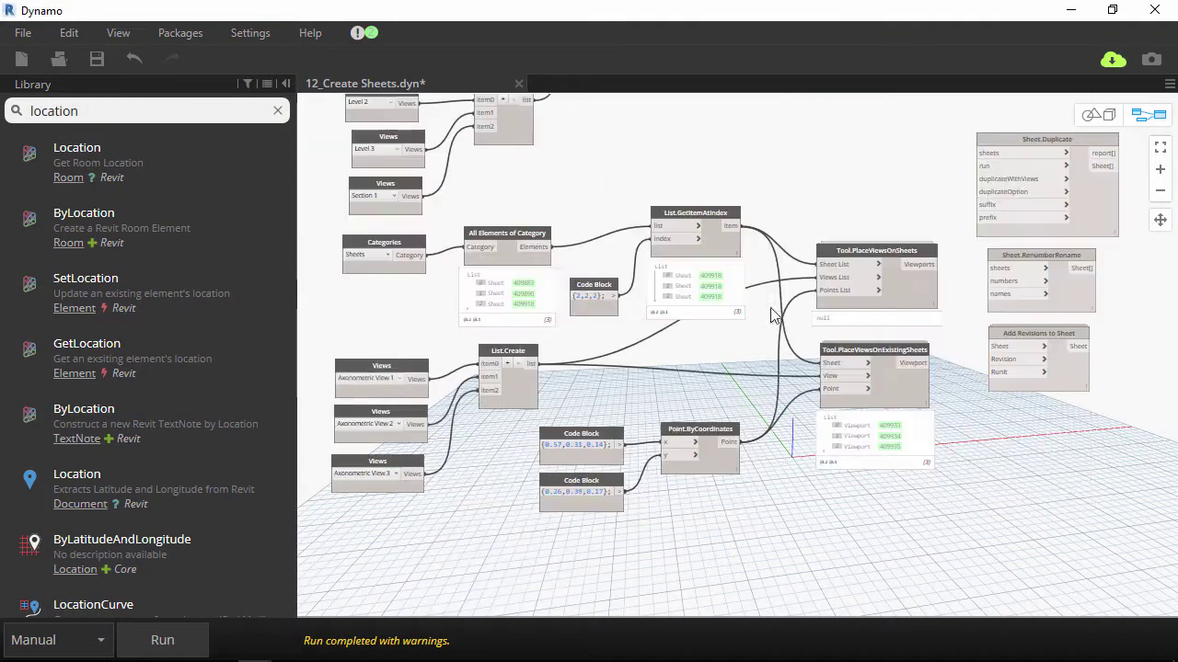
pyautogui.click(188, 637)
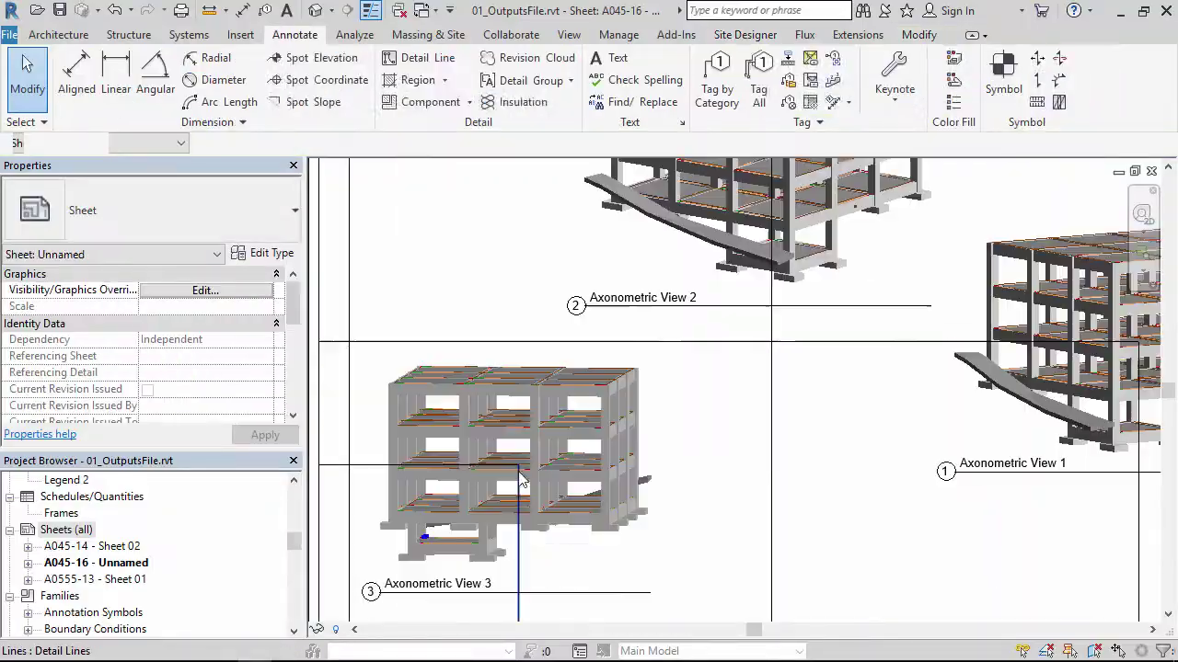
pyautogui.scroll(-3, 681, 350)
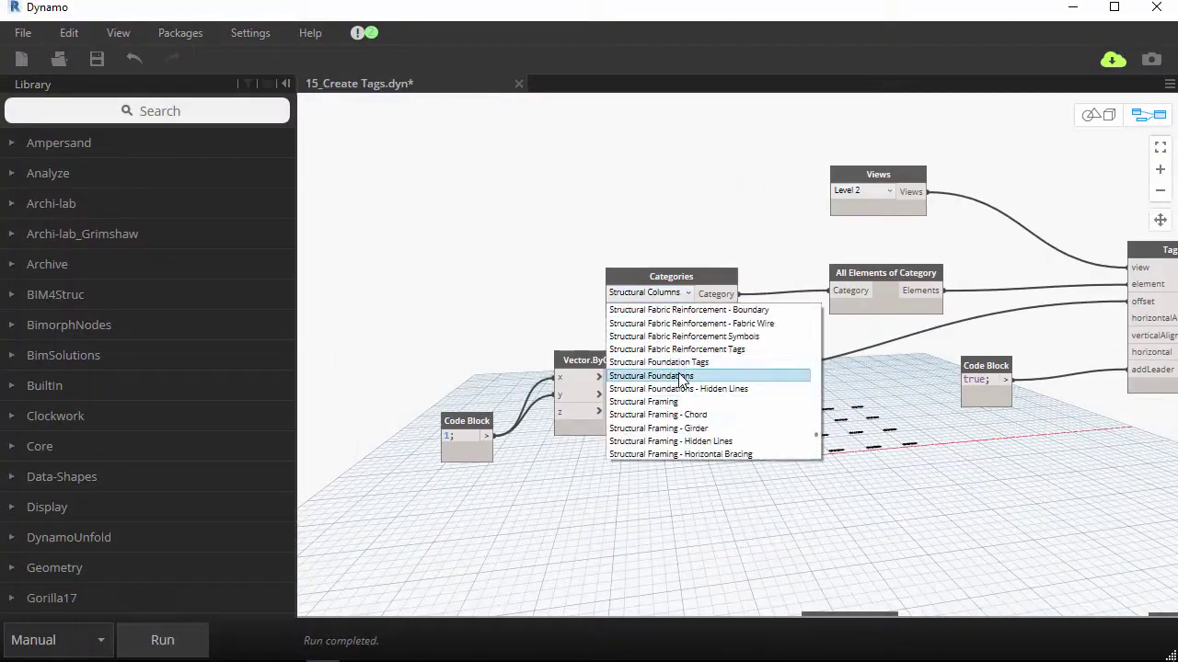
pyautogui.click(685, 374)
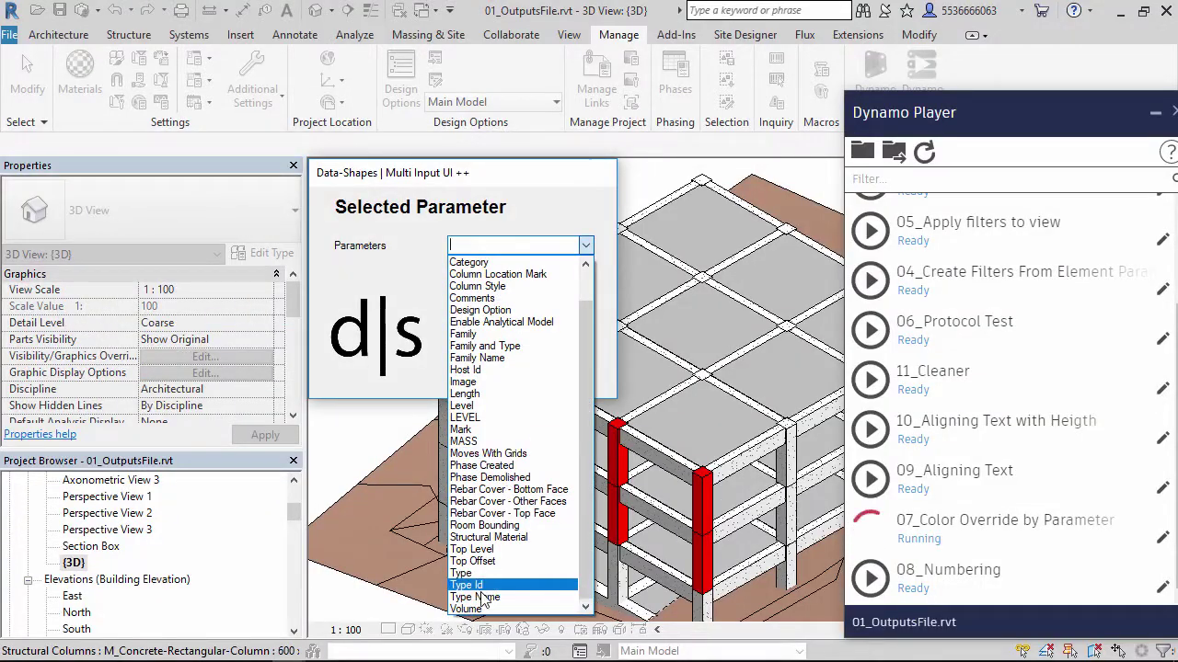
# - Colour the columns by a chosen parameter and orbit to inspect them
pyautogui.click(475, 286)
pyautogui.click(525, 334)
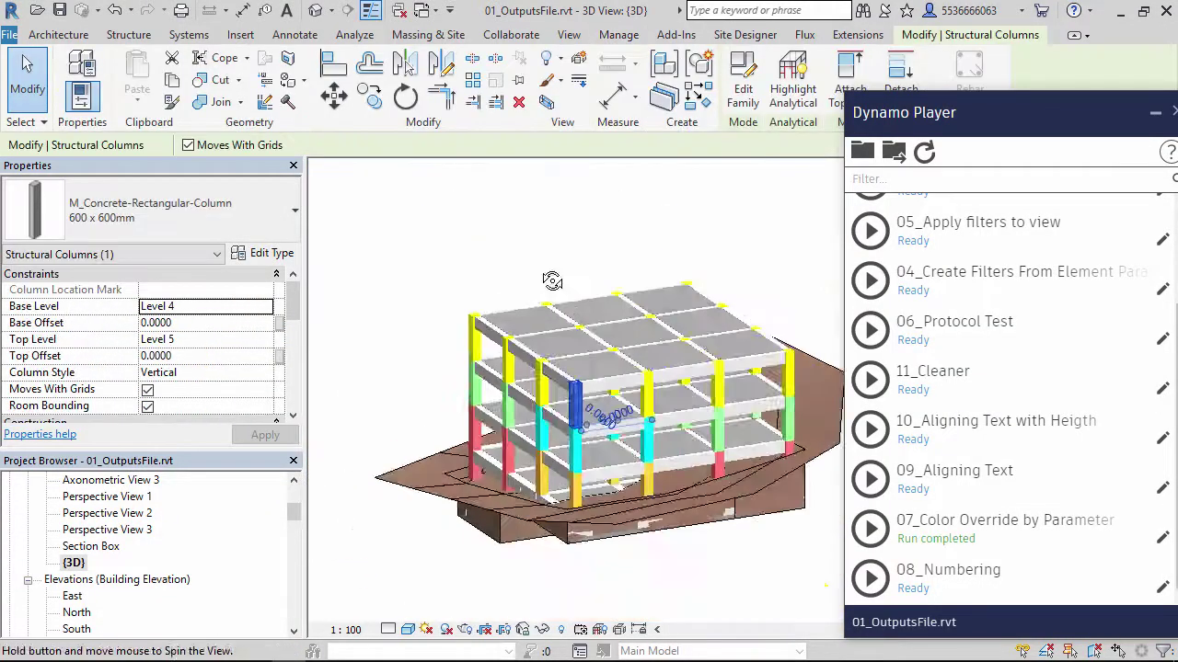
pyautogui.keyDown('shift'); pyautogui.moveTo(552, 279); pyautogui.dragTo(579, 414, button='middle'); pyautogui.keyUp('shift')
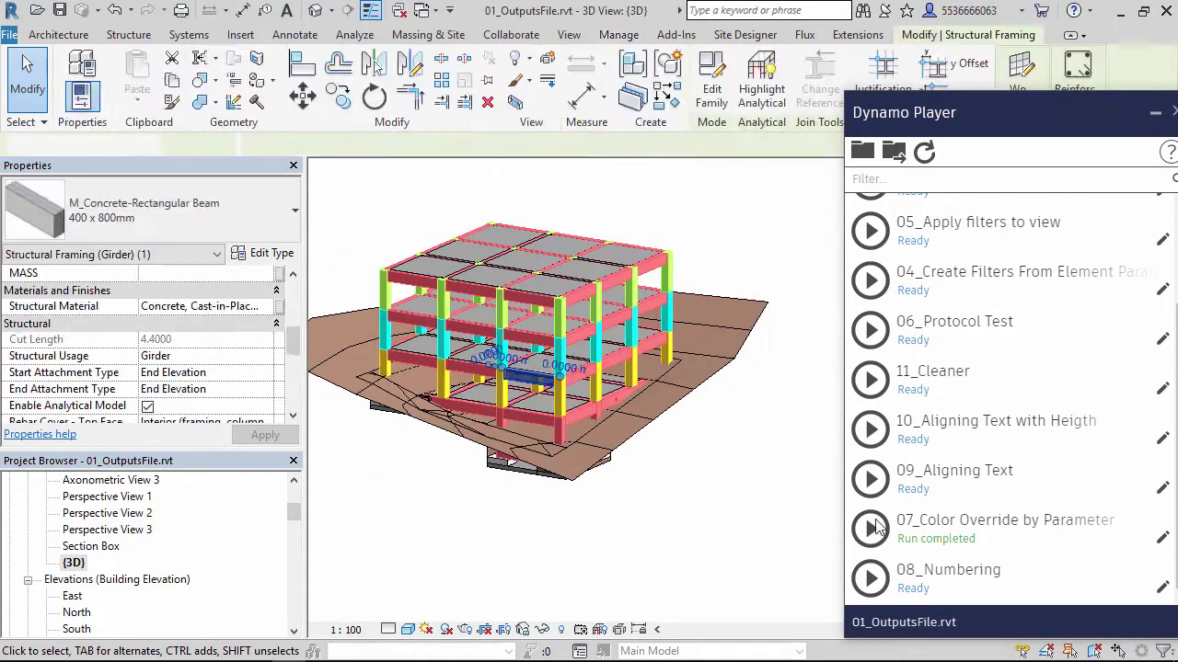
# - Recolour the building by Reference Level Elevation and orbit to view the level bands
pyautogui.click(525, 334)
pyautogui.click(543, 246)
pyautogui.scroll(-5, 543, 368)
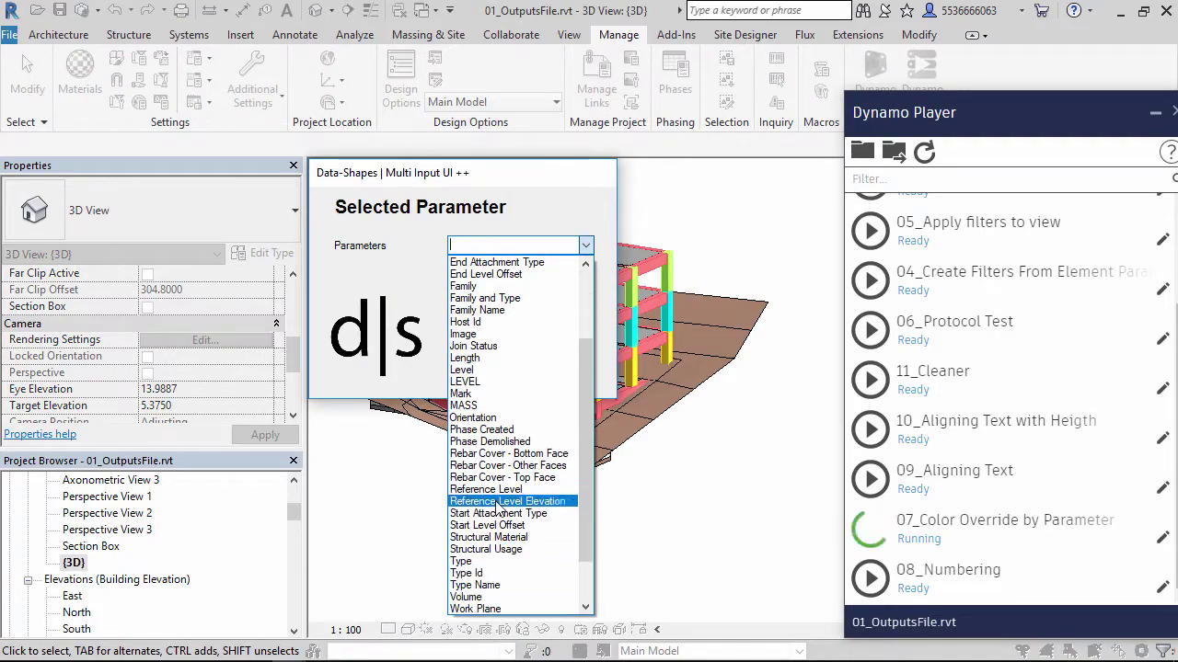
pyautogui.click(497, 344)
pyautogui.click(525, 334)
pyautogui.moveTo(552, 368)
pyautogui.keyDown('shift'); pyautogui.mouseDown(button='middle')
pyautogui.moveTo(678, 389)
pyautogui.moveTo(675, 375)
pyautogui.mouseUp(button='middle'); pyautogui.keyUp('shift')
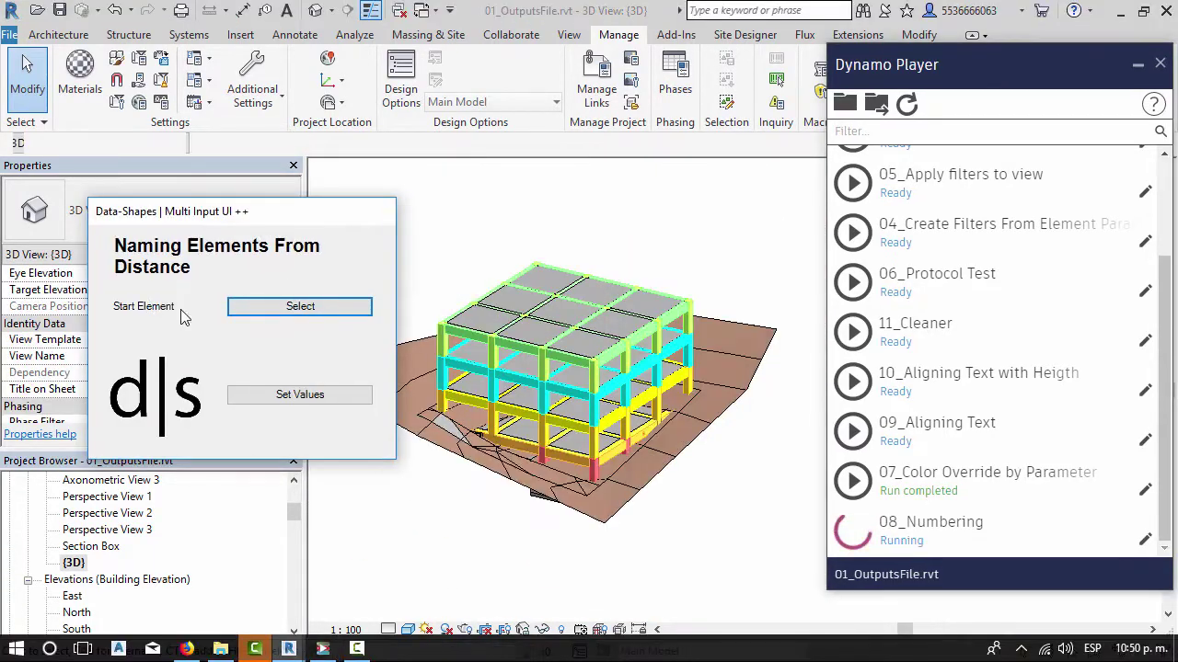
# - Number the columns with the 08_Numbering script from a picked start column, then check a Mark
pyautogui.click(299, 305)
pyautogui.scroll(3, 754, 288)
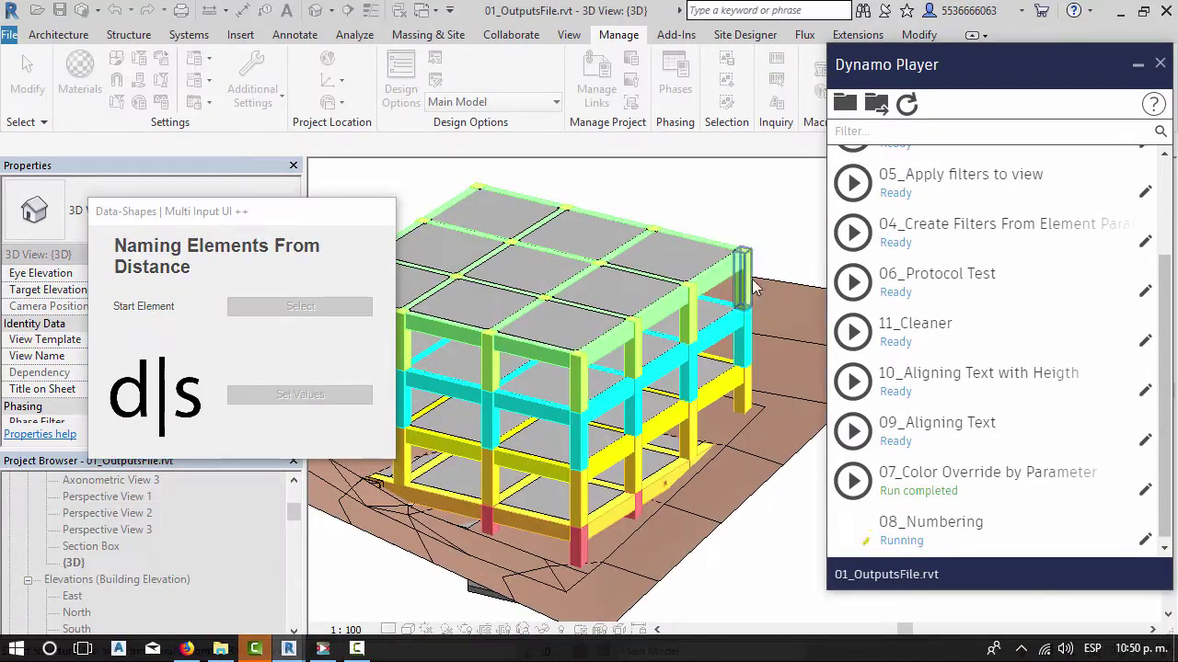
pyautogui.click(755, 288)
pyautogui.click(749, 264)
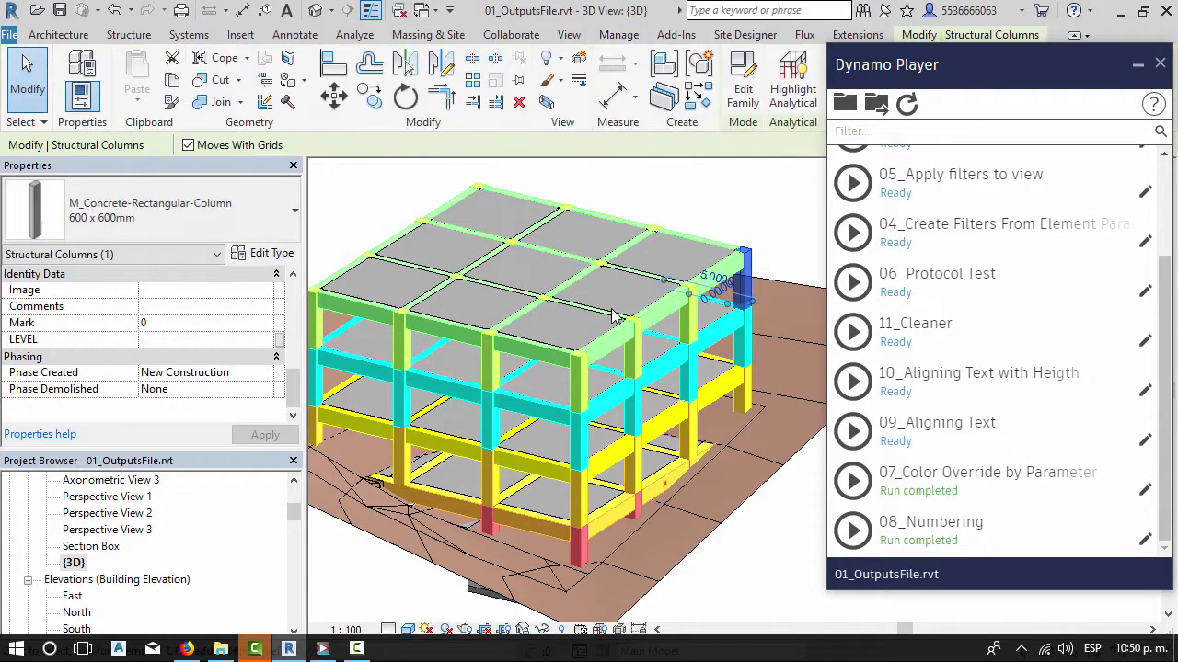
pyautogui.scroll(3, 681, 308)
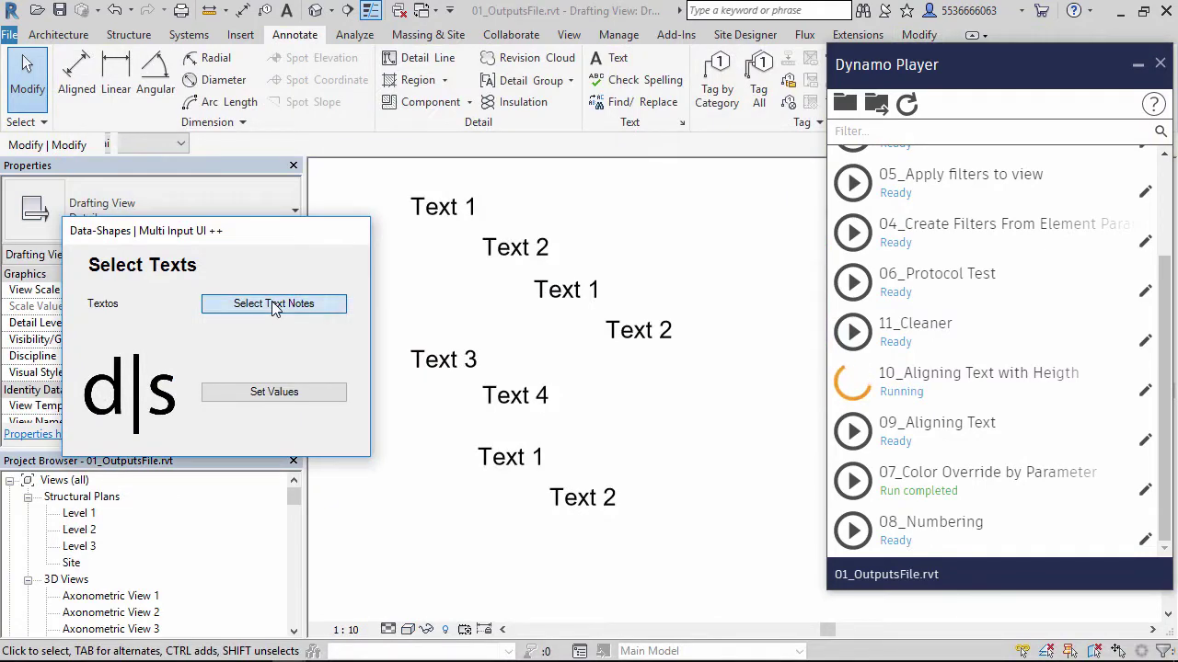
# - Align the picked text notes into one column with the Aligning Text script
pyautogui.click(273, 307)
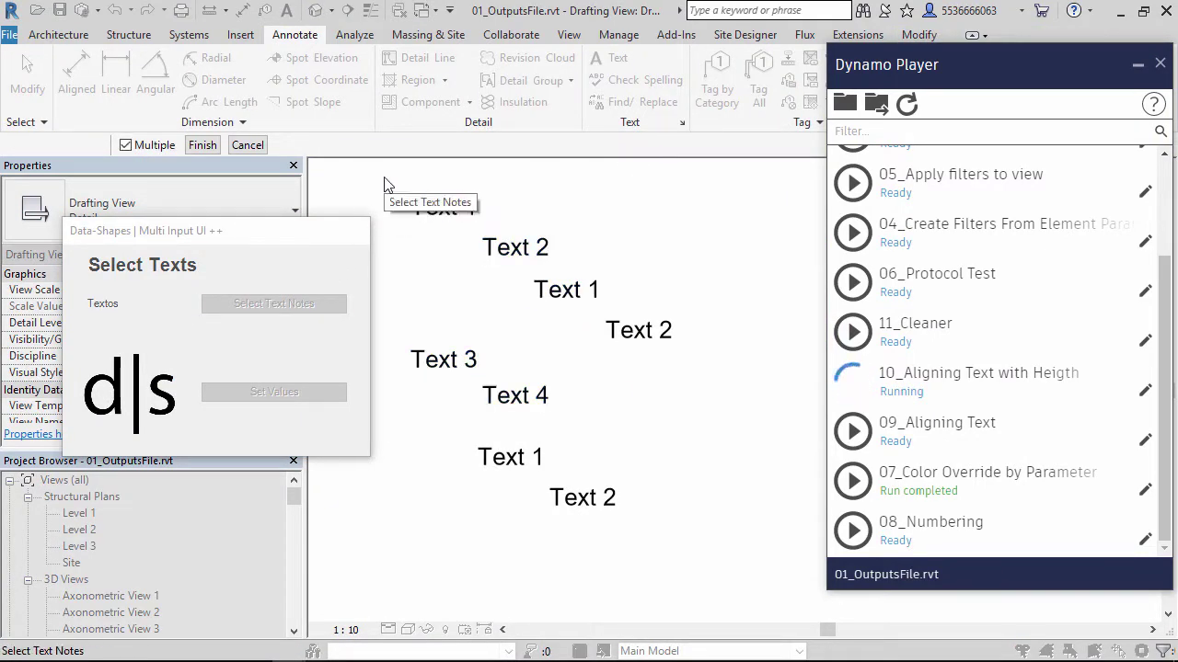
pyautogui.click(202, 145)
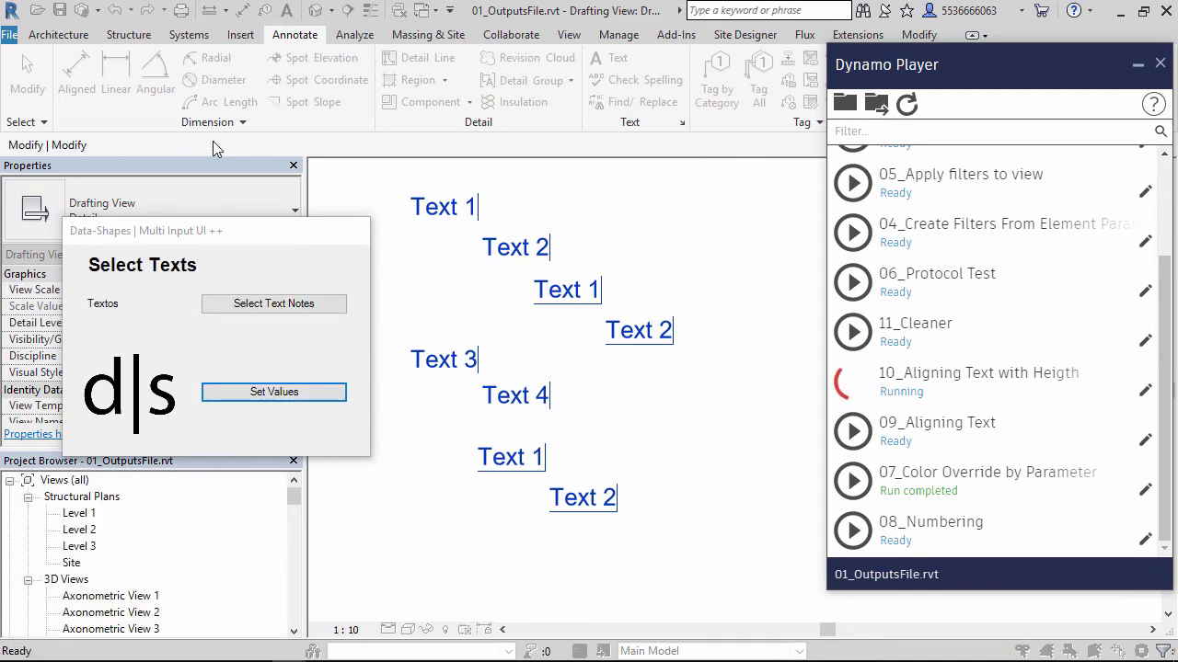
pyautogui.click(263, 393)
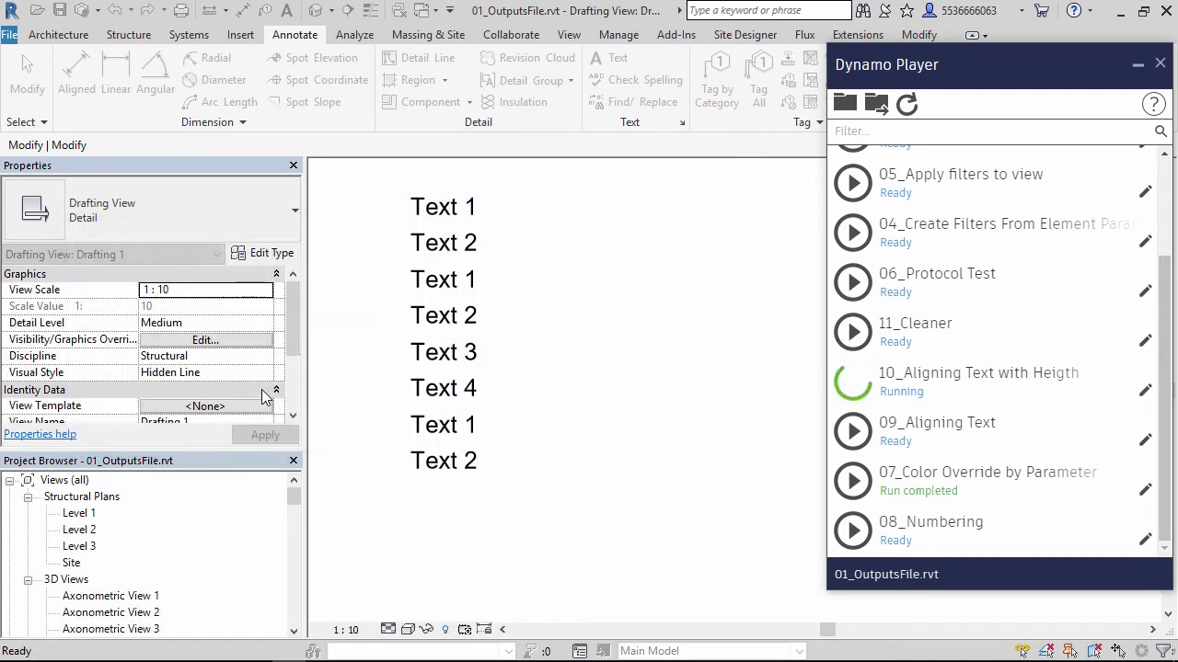